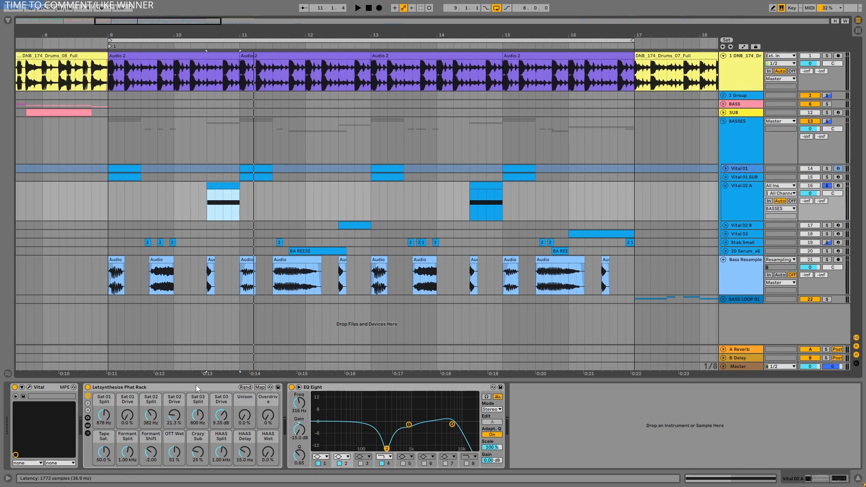
- Disable the Letsynthesize Phat Rack and EQ Eight on the Vital 02 A track and play the bass clip without them
click(88, 388)
click(162, 388)
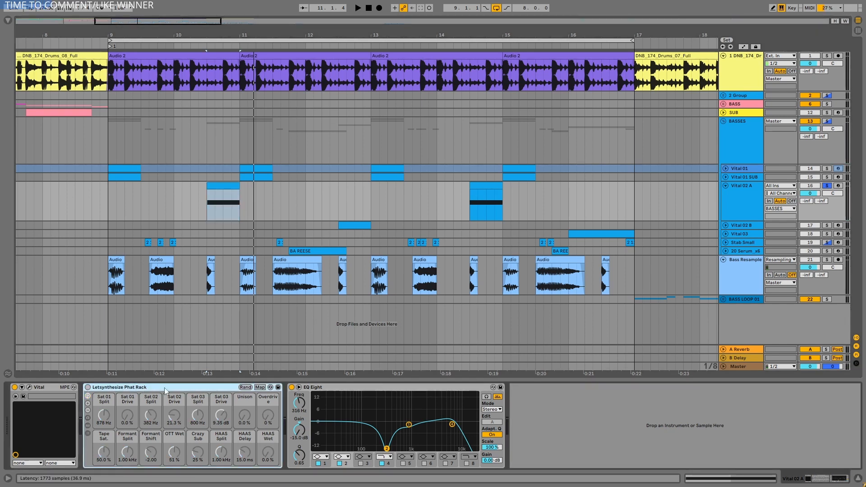
click(291, 387)
click(348, 391)
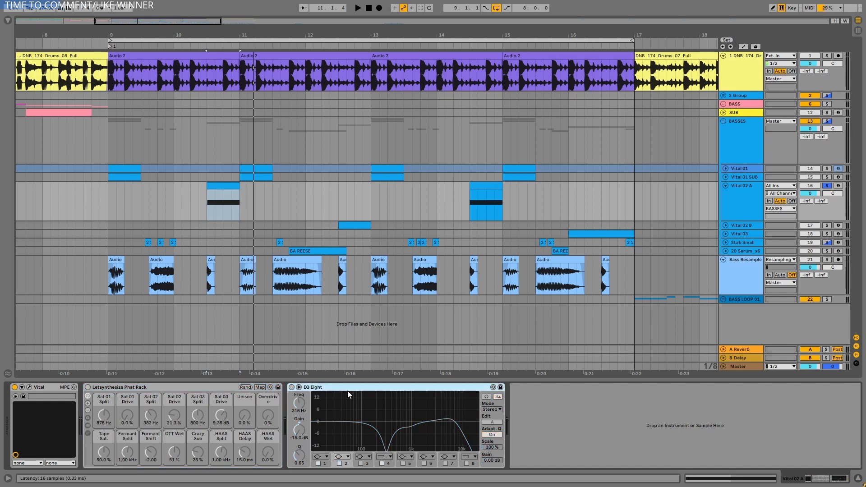
key(space)
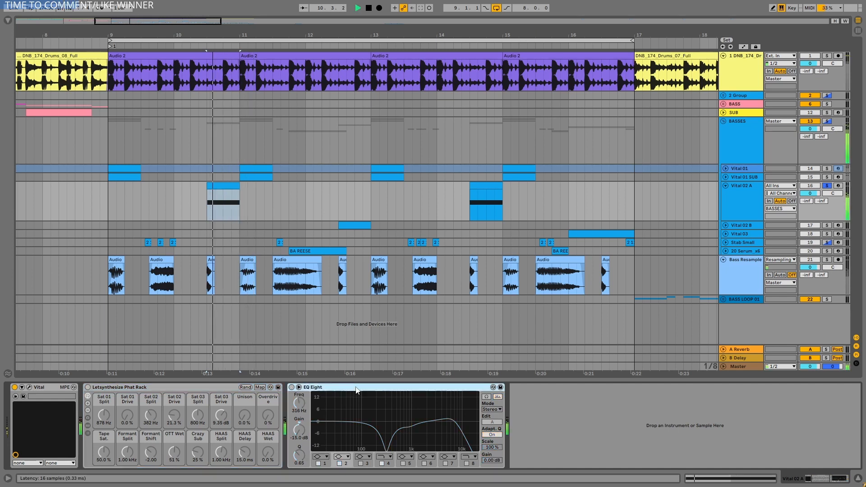
key(space)
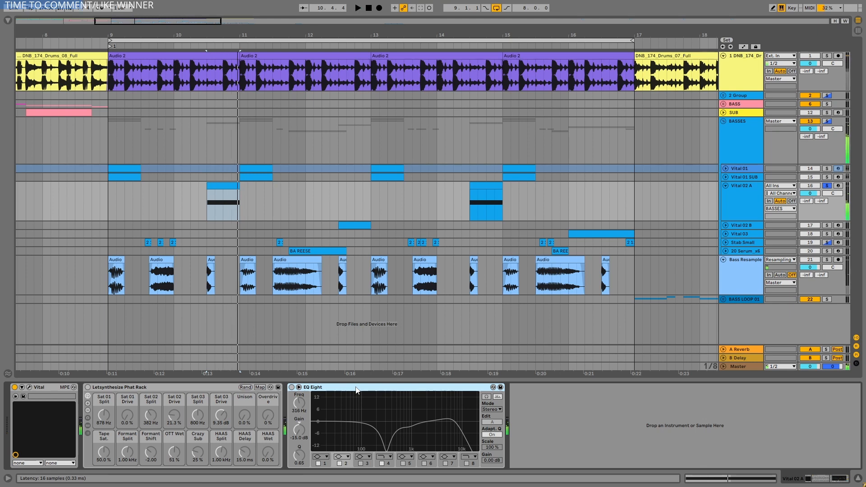
- Turn the Letsynthesize Phat Rack back on and play the bass clip through it
click(123, 387)
click(88, 388)
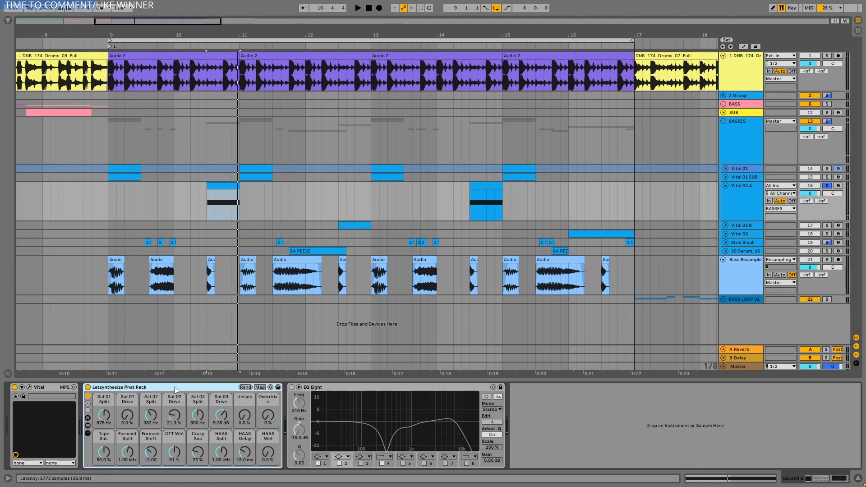
key(space)
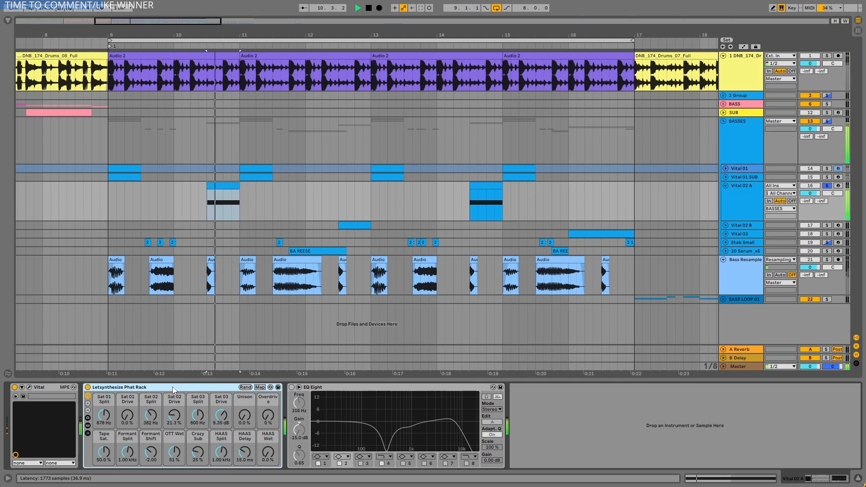
key(space)
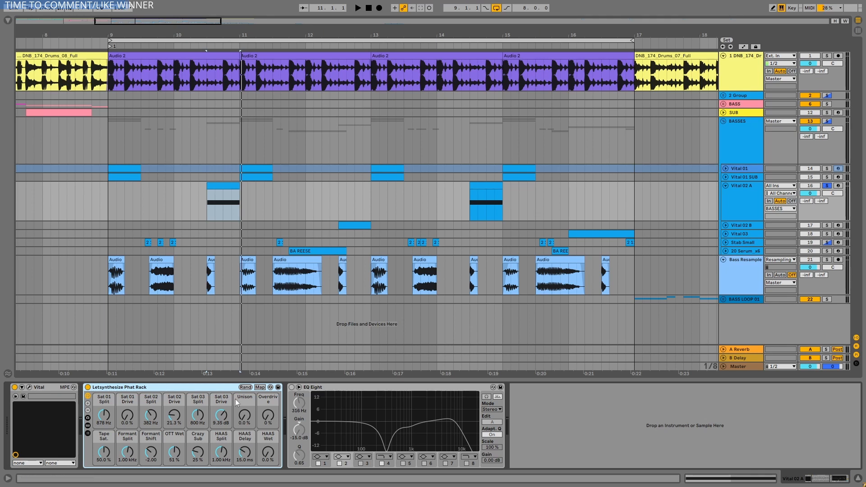
- Re-enable EQ Eight after the rack and play the bass clip with both devices active
click(358, 388)
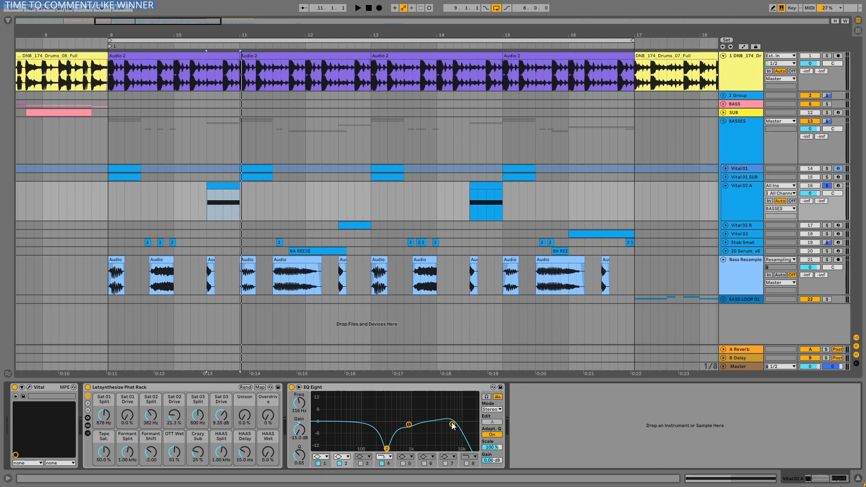
click(430, 391)
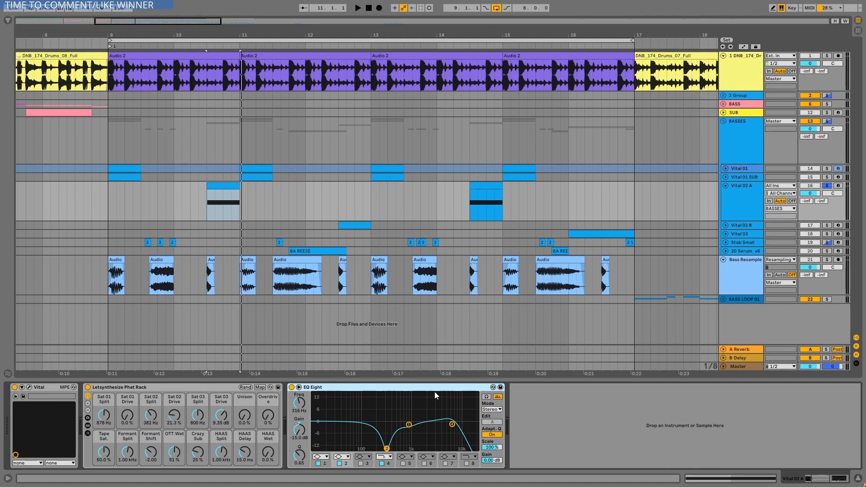
key(space)
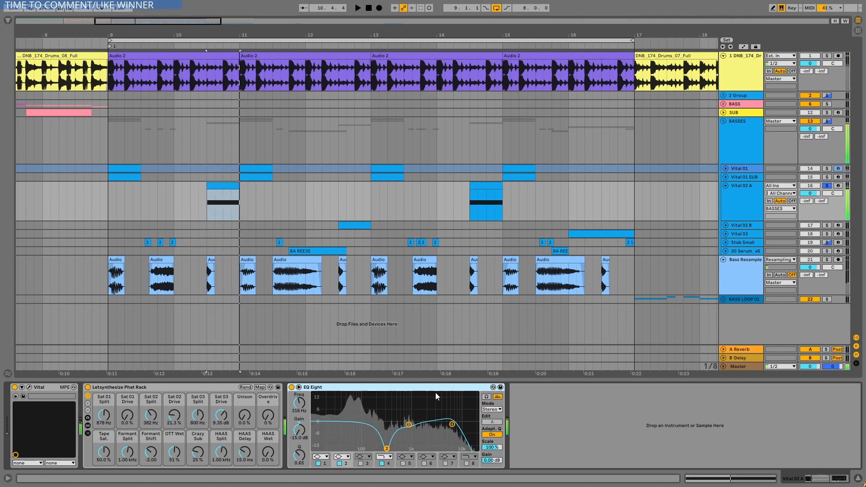
key(space)
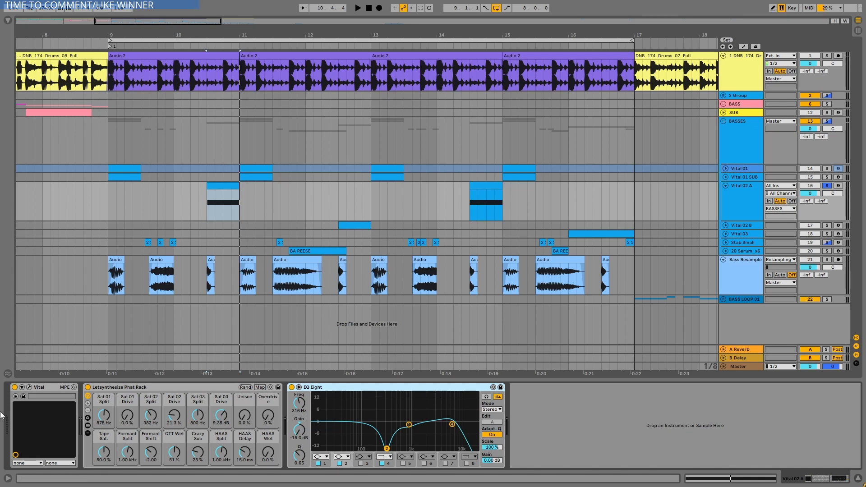
- Open the Vital synth on Vital 02 A, set oscillator 1's Quantize wave morph to 0%, and play the clip
click(29, 387)
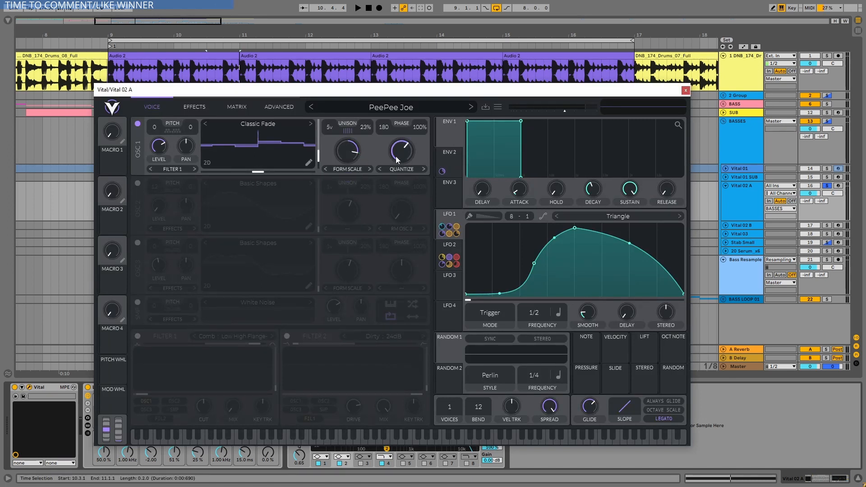
drag(402, 156, 405, 230)
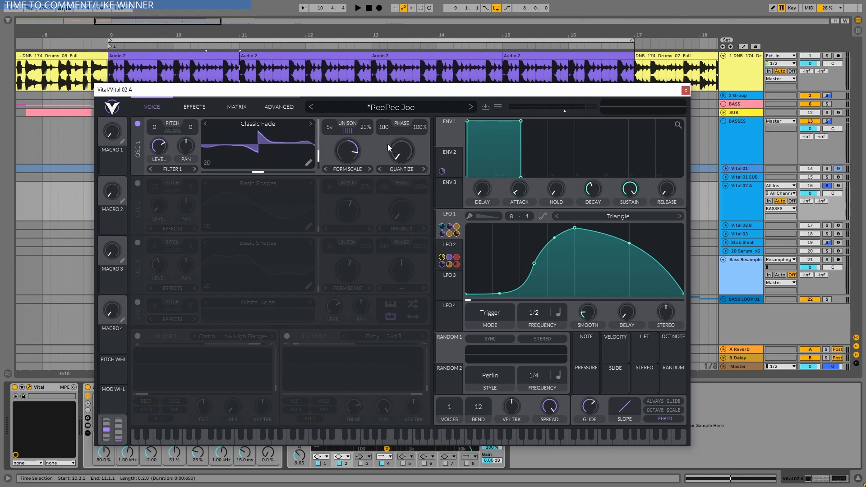
drag(397, 142, 399, 204)
double_click(404, 152)
key(space)
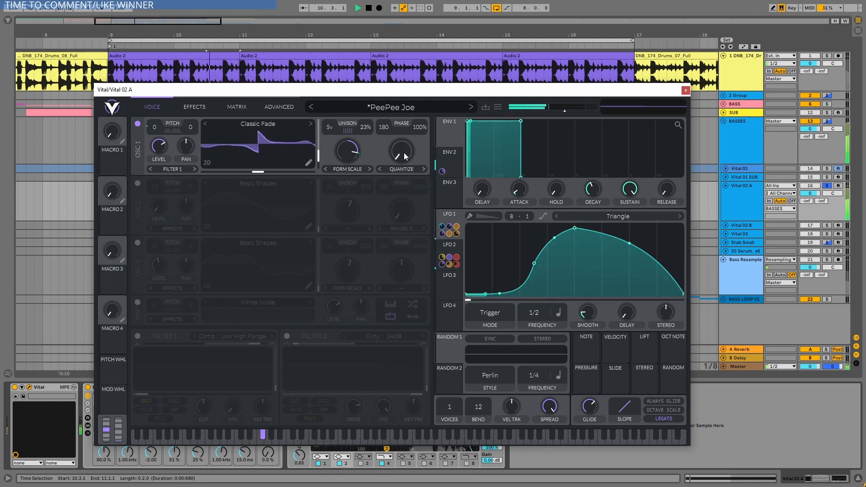
key(space)
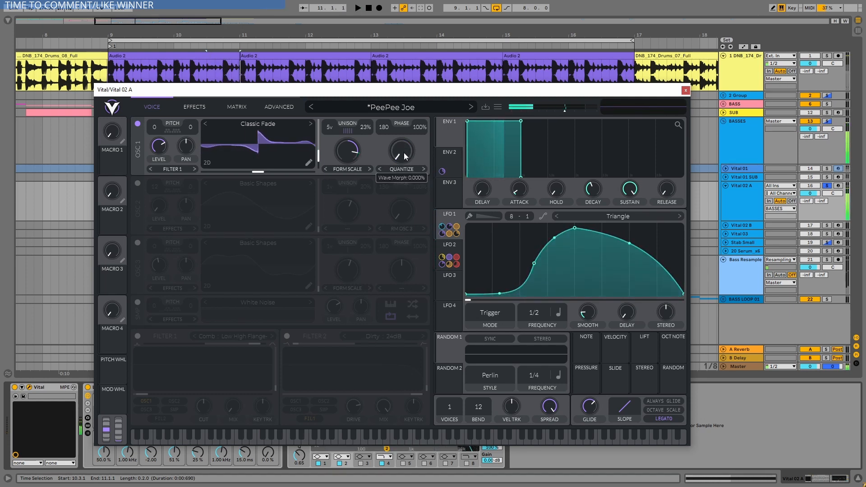
- Raise oscillator 1's Quantize amount to well above its midpoint and audition the squared-off waveform
drag(404, 153, 424, 111)
drag(404, 154, 402, 118)
key(space)
key(ctrl+space)
key(ctrl+space)
key(ctrl+space)
key(space)
key(ctrl+space)
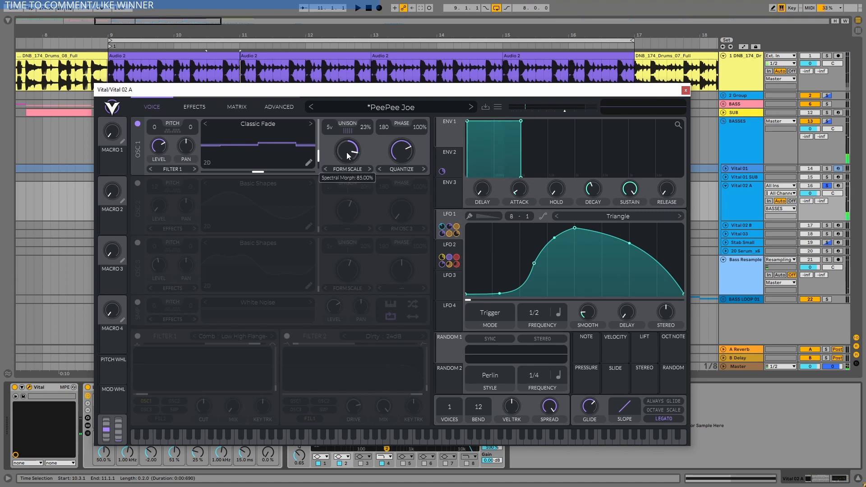
- Lower oscillator 1's Form Scale spectral morph to its minimum, play the clip, and raise the morph again
drag(346, 152, 345, 243)
key(ctrl+space)
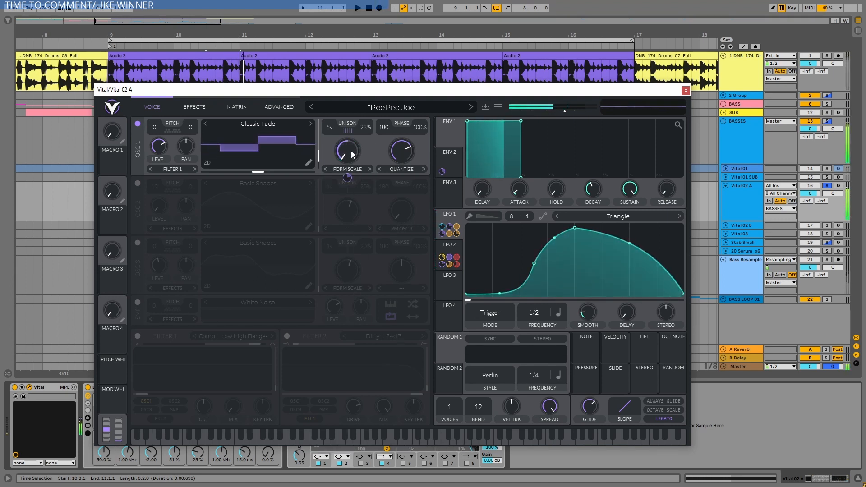
drag(351, 150, 359, 97)
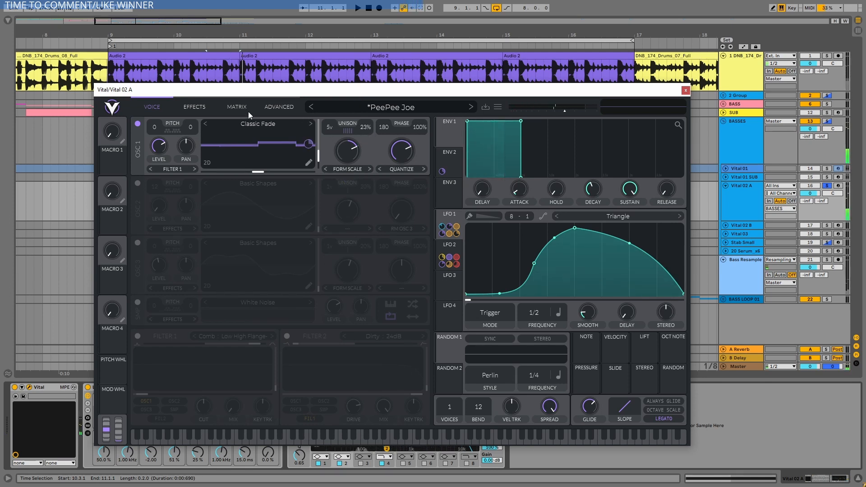
- Turn off all active effects in Vital's effects chain, from Distortion through Phaser
click(199, 107)
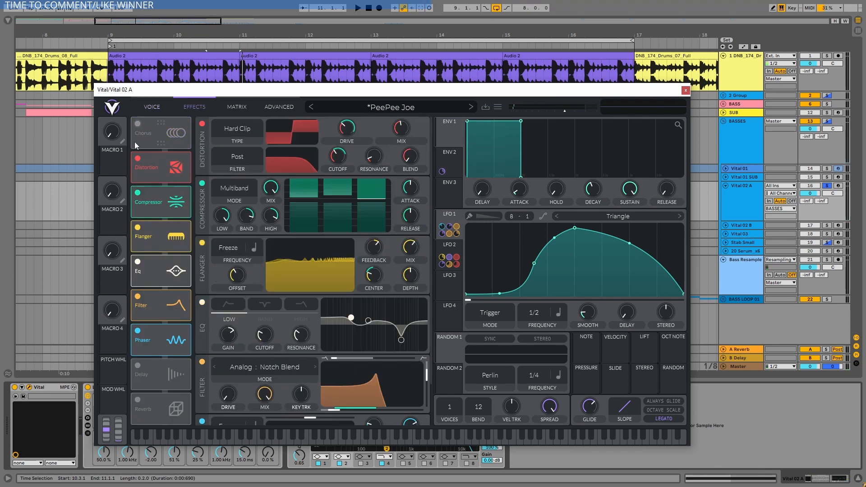
click(137, 158)
click(137, 193)
click(137, 228)
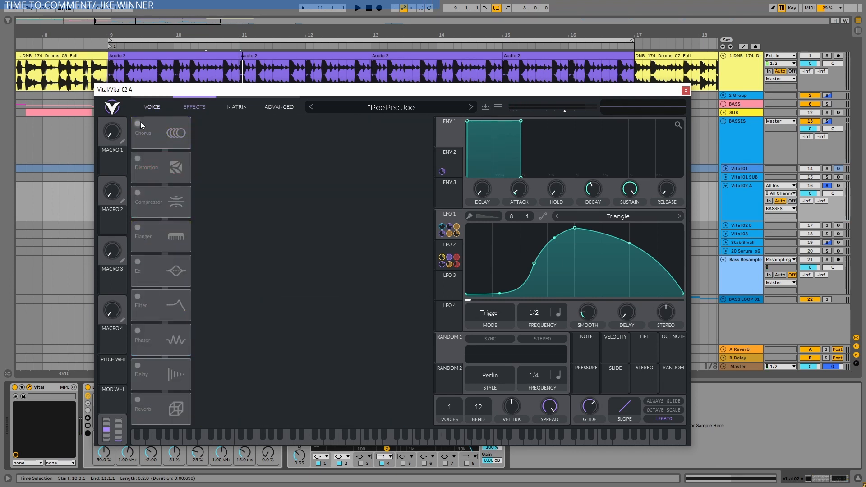
- Enable Vital's Chorus effect and compare the playing clip with it bypassed and active, leaving it on
click(139, 123)
key(space)
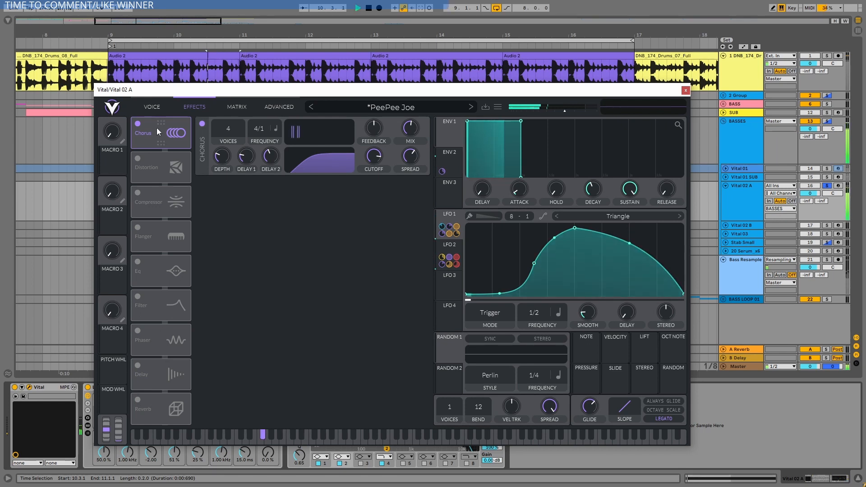
click(137, 124)
click(137, 124)
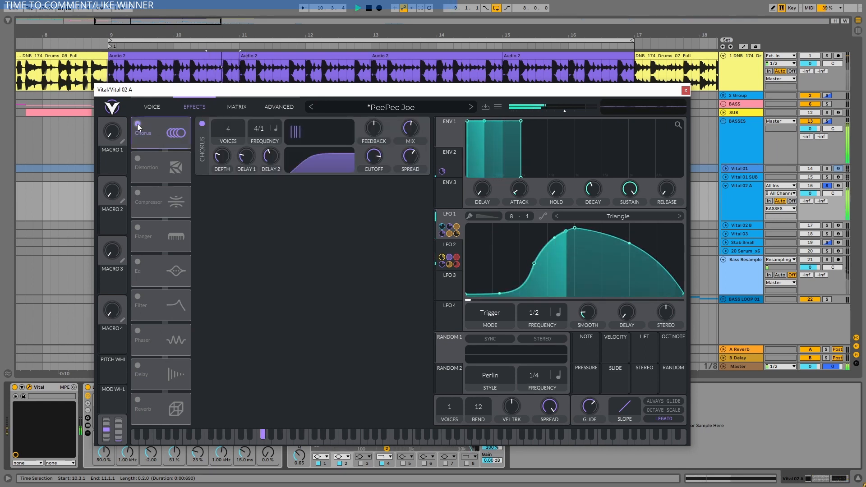
key(space)
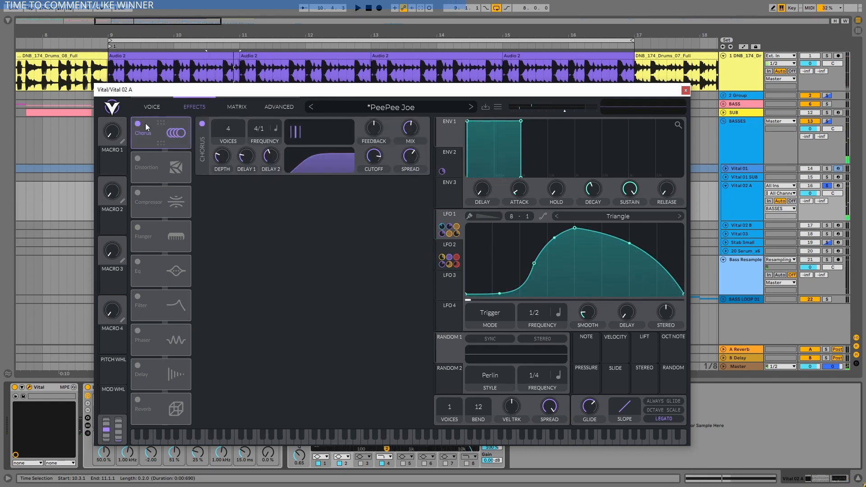
- Enable the Hard Clip Distortion effect and compare the sound with it bypassed and active, leaving it on
click(139, 158)
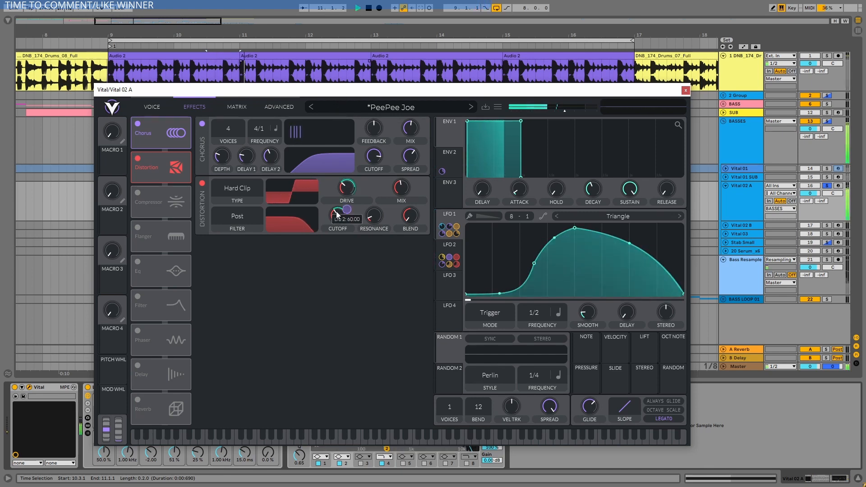
click(202, 184)
click(202, 184)
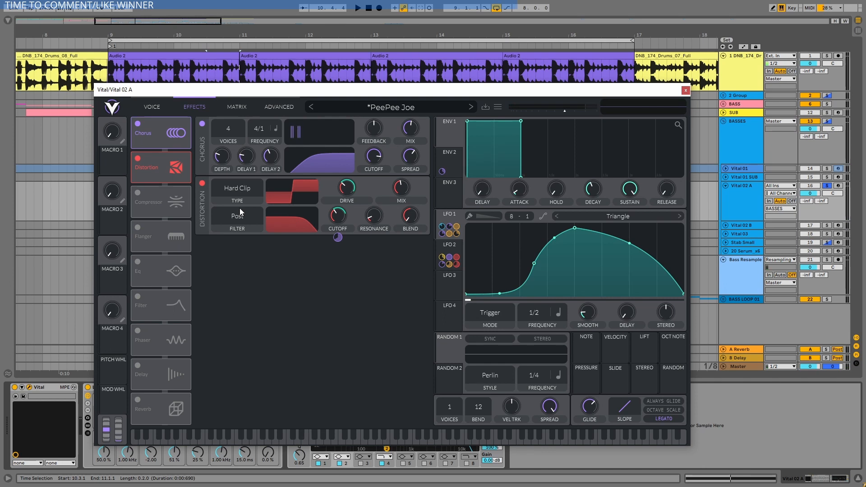
- Turn on the Multiband Compressor and the Flanger, and play the bass clip through them
click(170, 201)
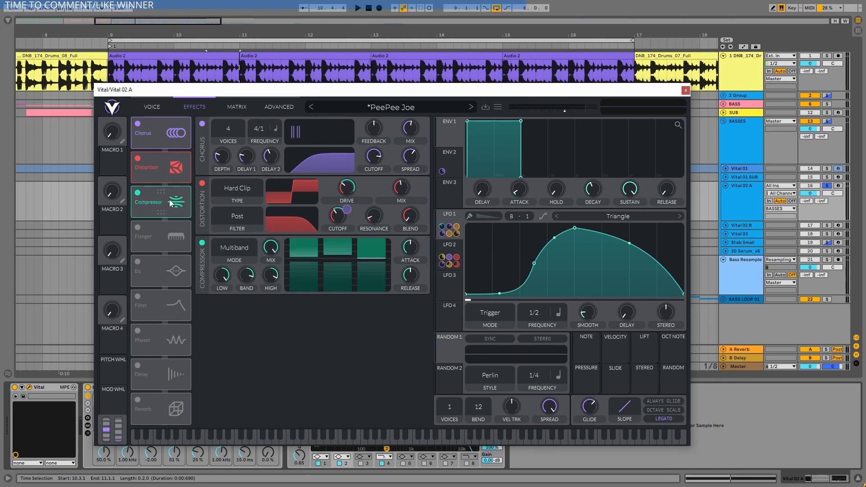
click(178, 239)
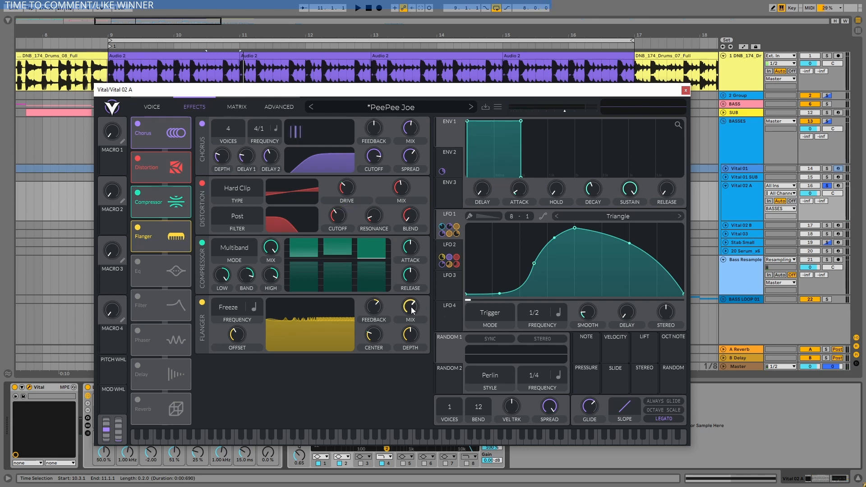
mouse_move(412, 310)
key(space)
key(space)
key(space)
key(space)
key(space)
key(space)
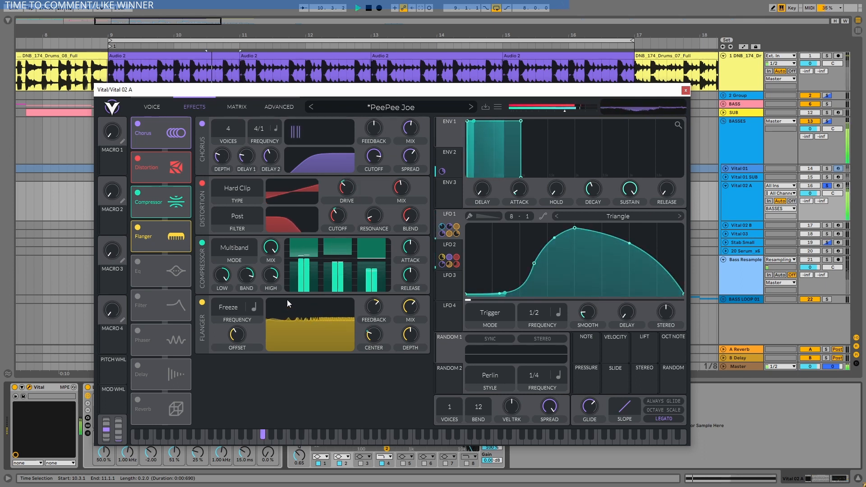
- Compare the bass clip with the Flanger bypassed and switched back on
key(space)
click(138, 228)
key(space)
key(space)
click(138, 227)
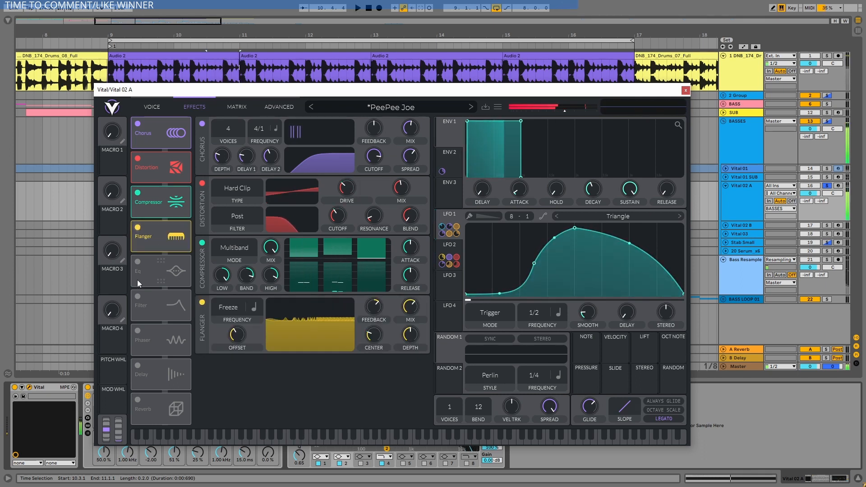
- Turn on Vital's Eq effect and select its band node, followed by its low node, to show their settings
click(137, 261)
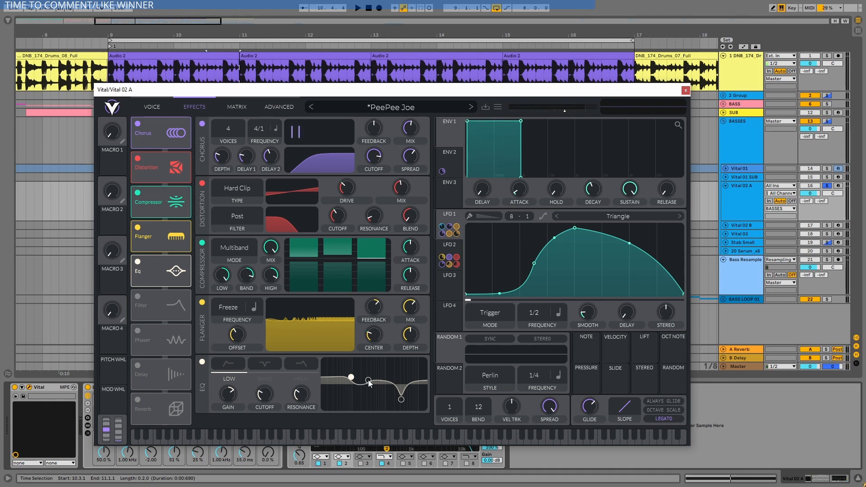
click(403, 400)
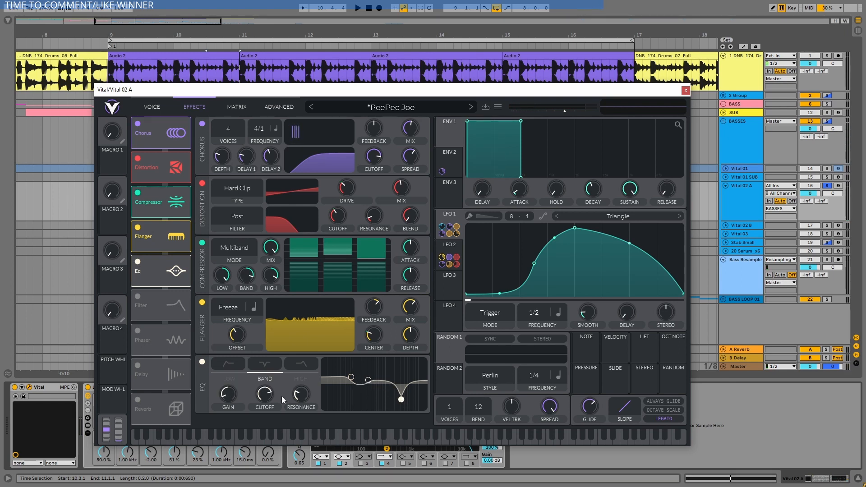
click(351, 378)
- Play the bass clip and compare it with the Eq effect bypassed and active
key(space)
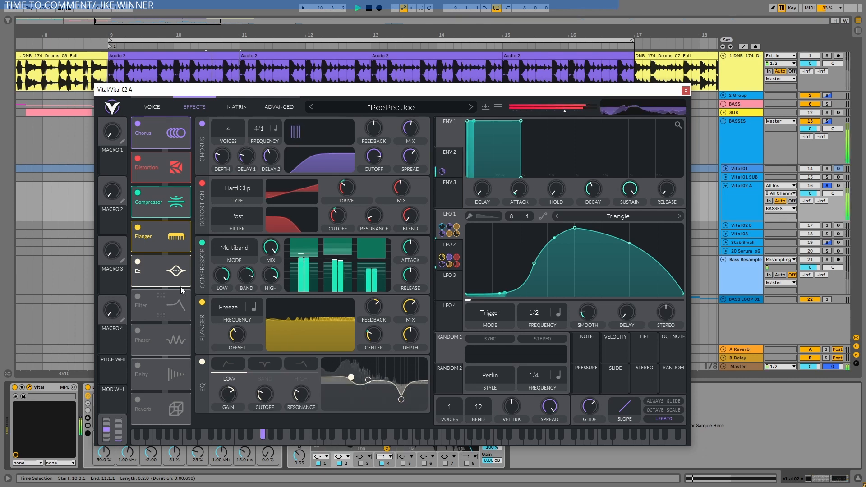
click(137, 262)
click(138, 262)
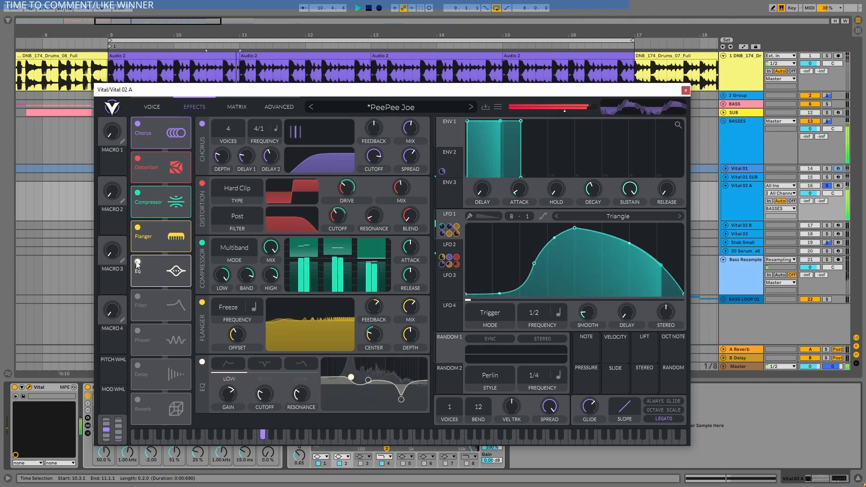
key(space)
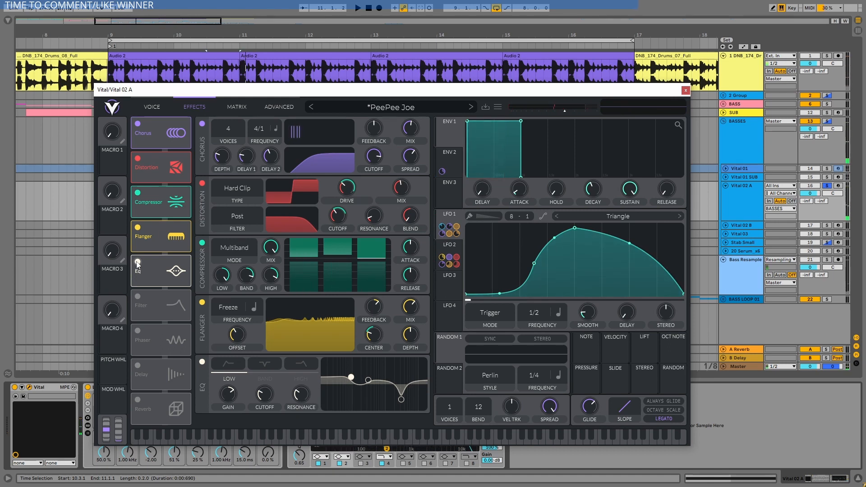
- Turn on Vital's Filter effect and bring its Analog: Notch Blend settings into view
click(138, 294)
scroll(342, 313, down, 3)
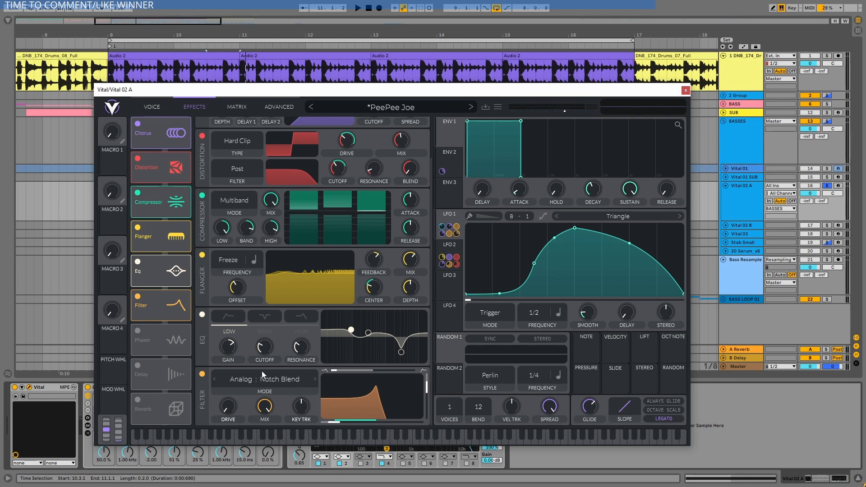
- Play the bass clip and compare it with Vital's Filter effect active, bypassed and switched back on
key(space)
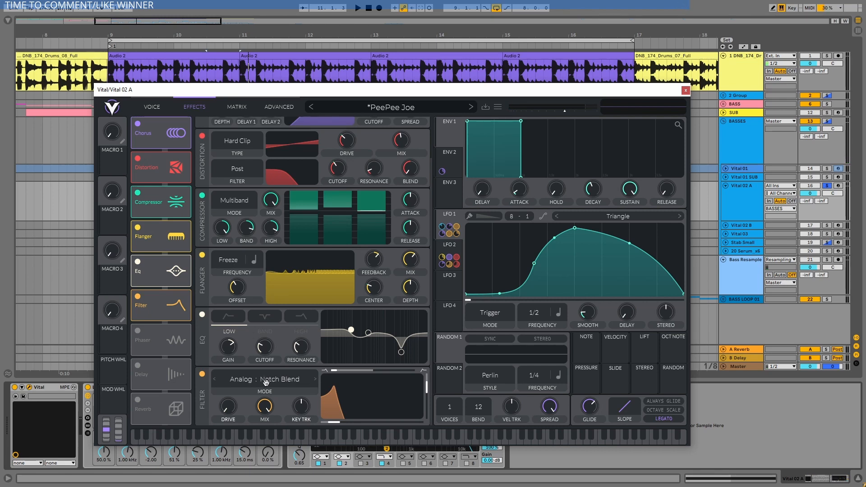
key(space)
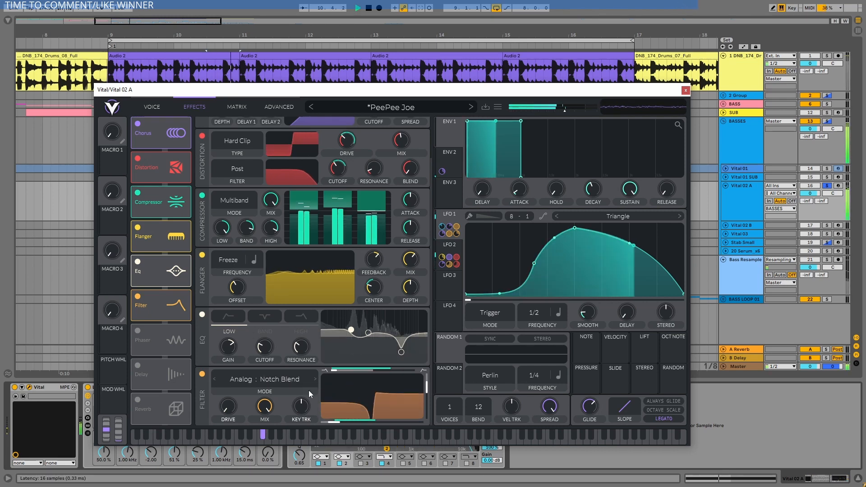
key(space)
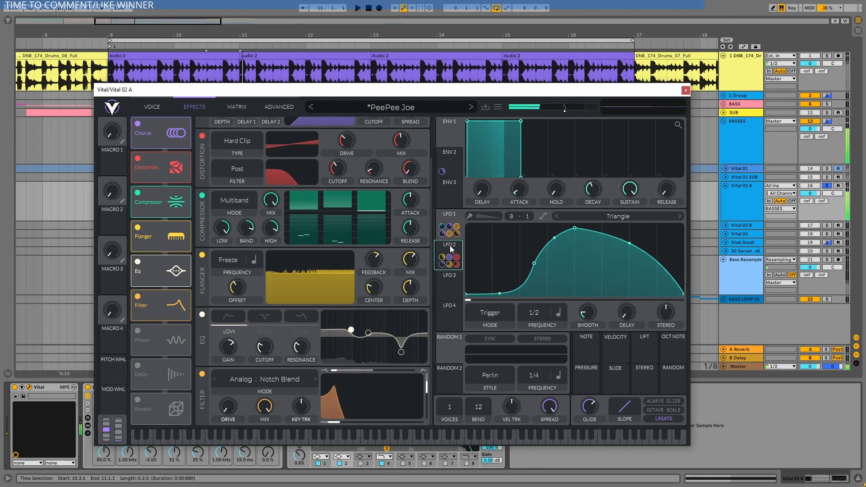
click(138, 297)
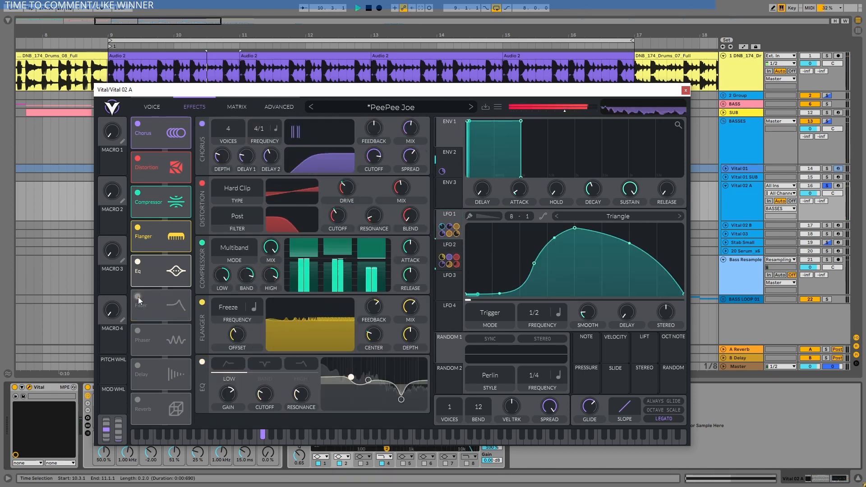
key(space)
click(138, 297)
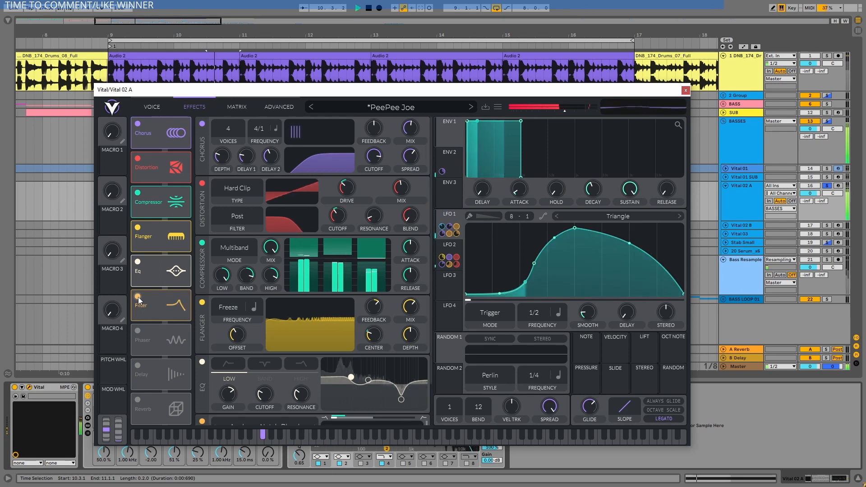
key(space)
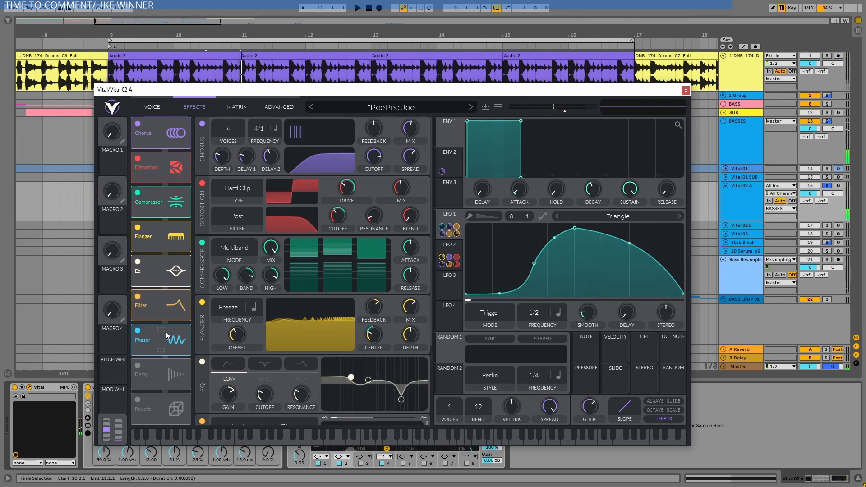
- Turn on Vital's Phaser effect, bring its settings into view and play the bass clip through it
key(space)
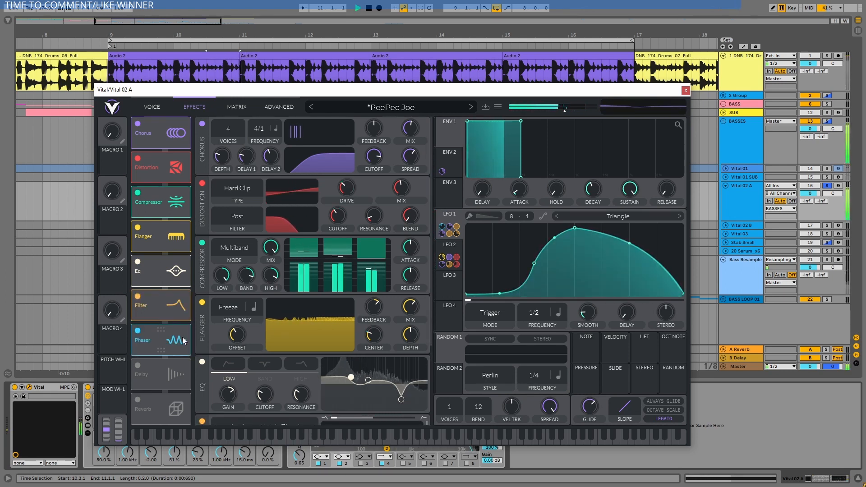
click(182, 338)
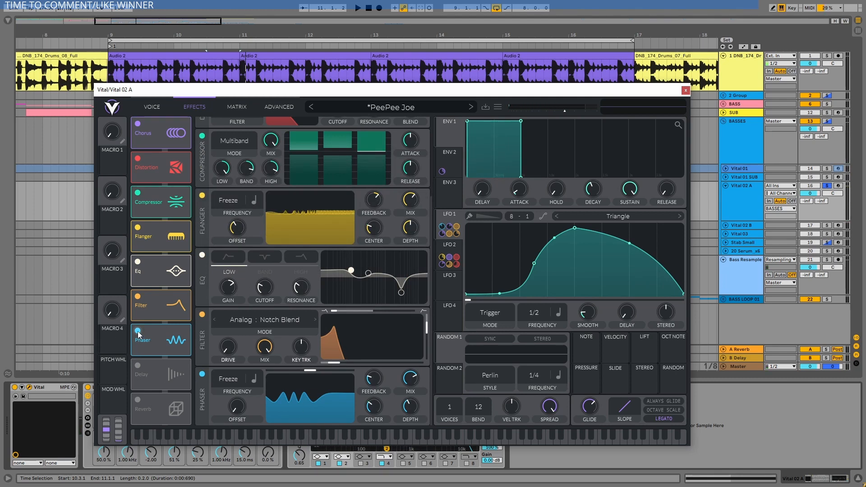
scroll(138, 331, up, 2)
key(space)
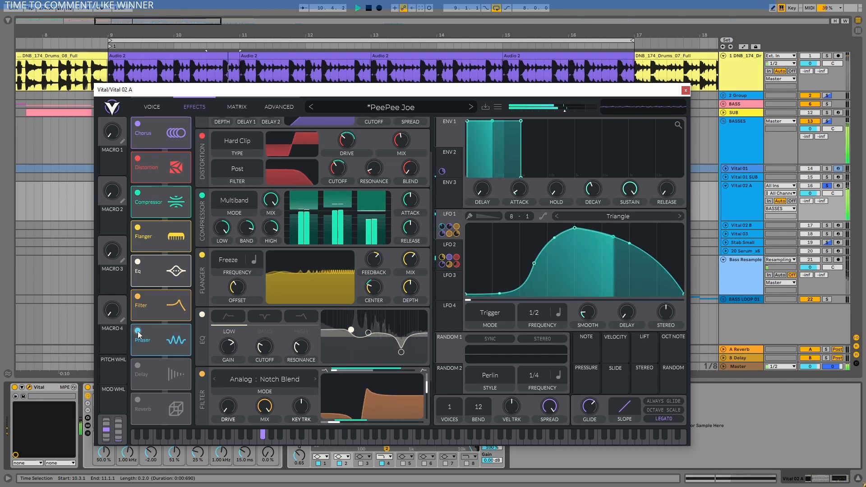
key(space)
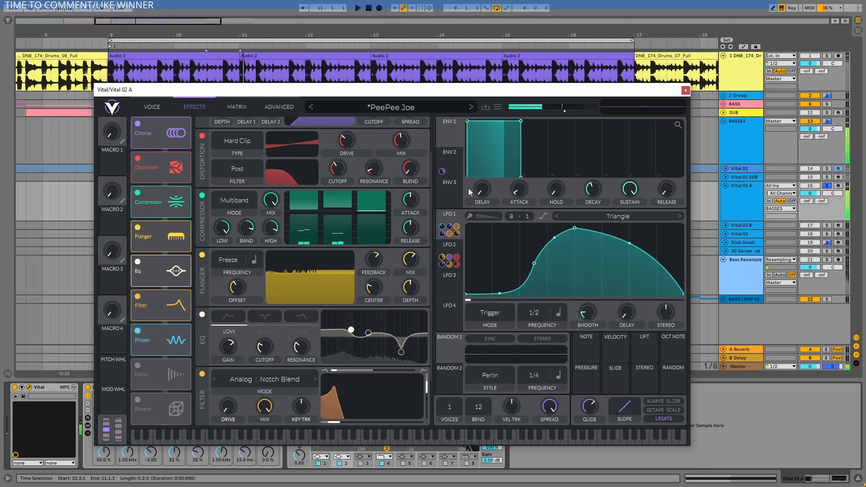
- Close the Vital window and compare the bass clip with the Letsynthesize Phat Rack bypassed and switched back on
click(685, 92)
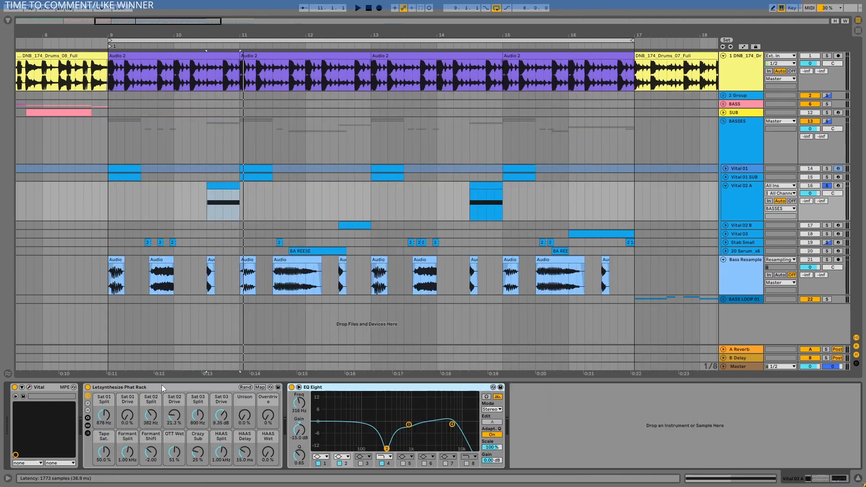
click(90, 394)
click(87, 387)
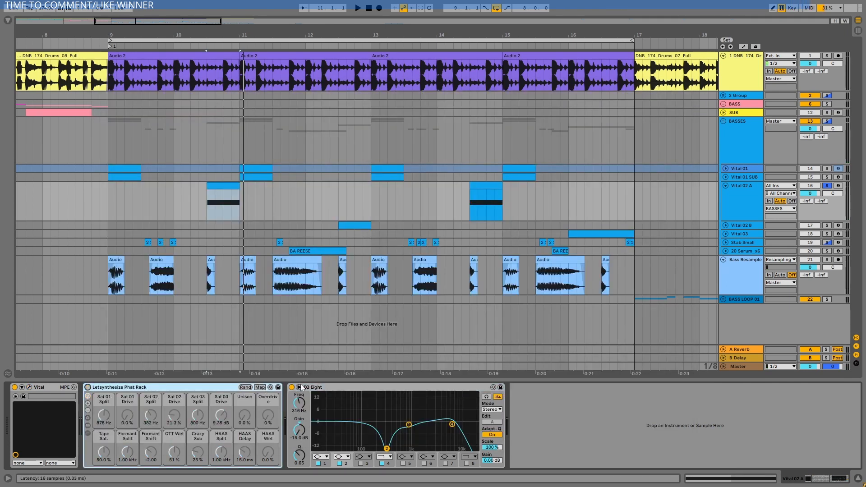
key(space)
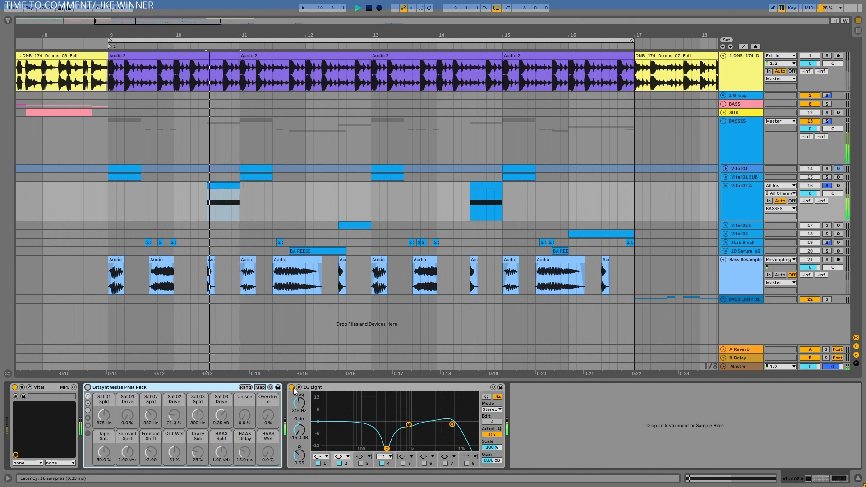
click(87, 388)
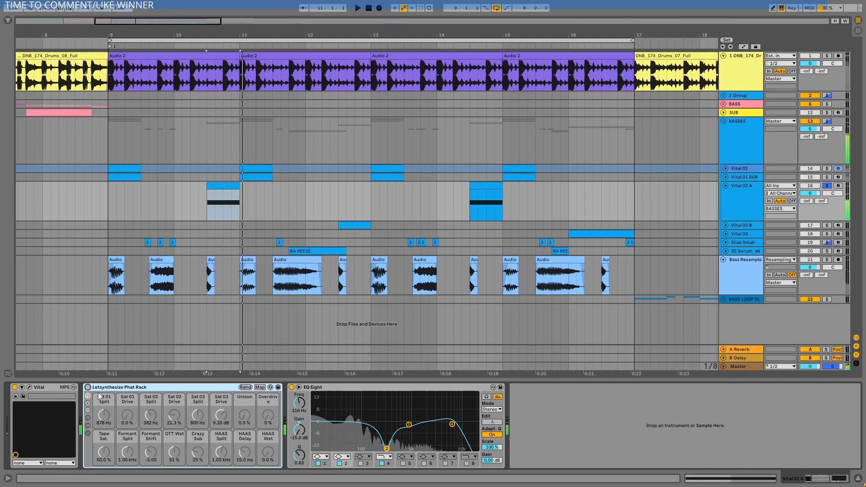
key(space)
key(space)
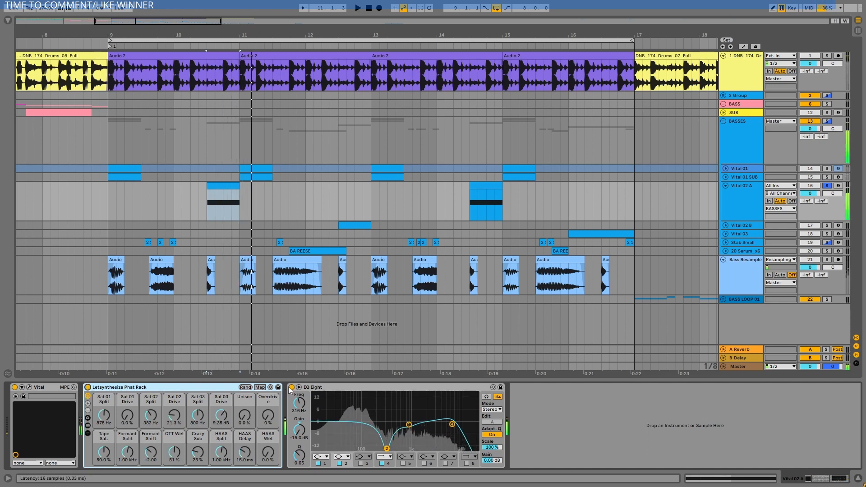
- Compare the bass clip with EQ Eight bypassed and active, leaving the EQ Eight device switched on and selected
click(292, 388)
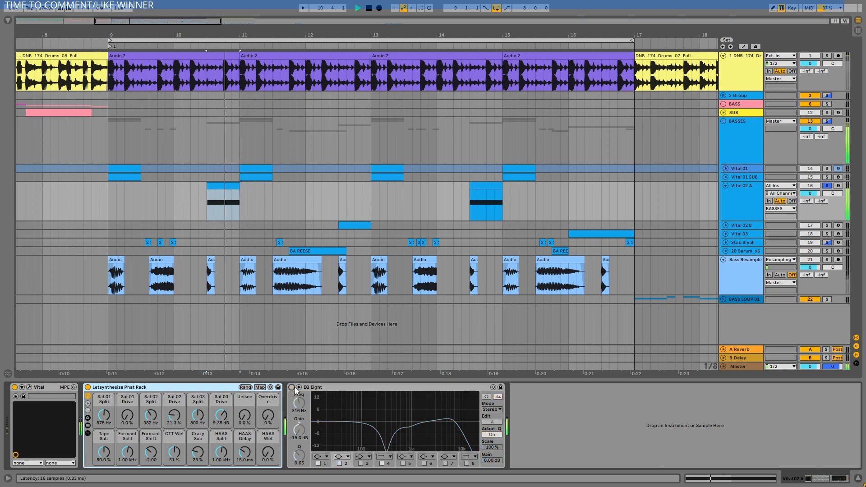
click(292, 388)
click(353, 391)
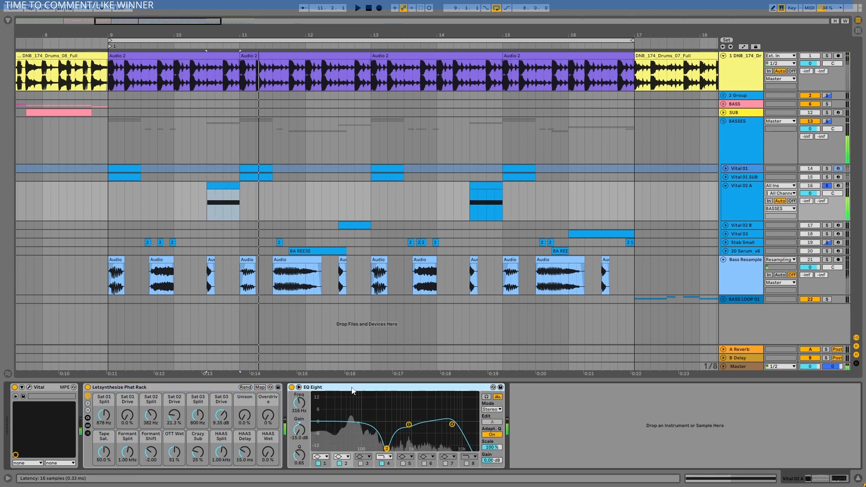